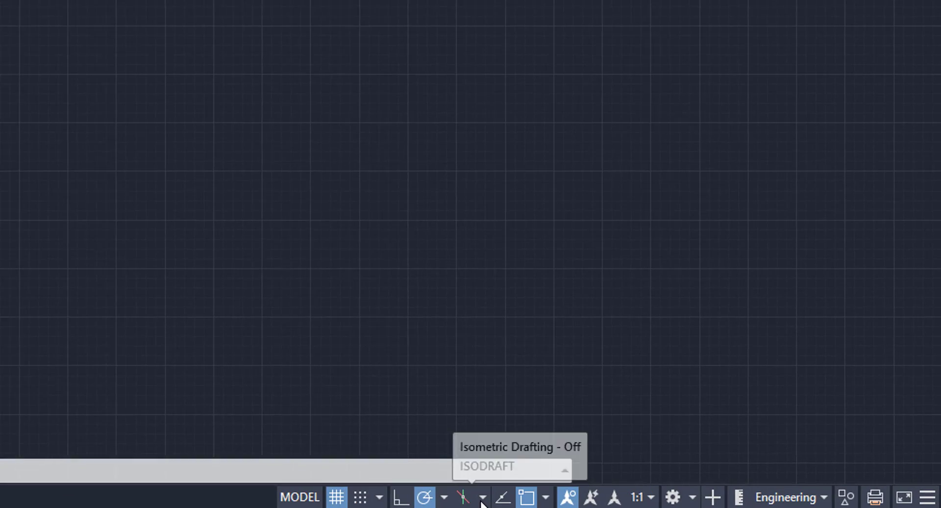
Turn on isometric drafting on the Top isoplane and set polar tracking to 30° increments.
click(470, 498)
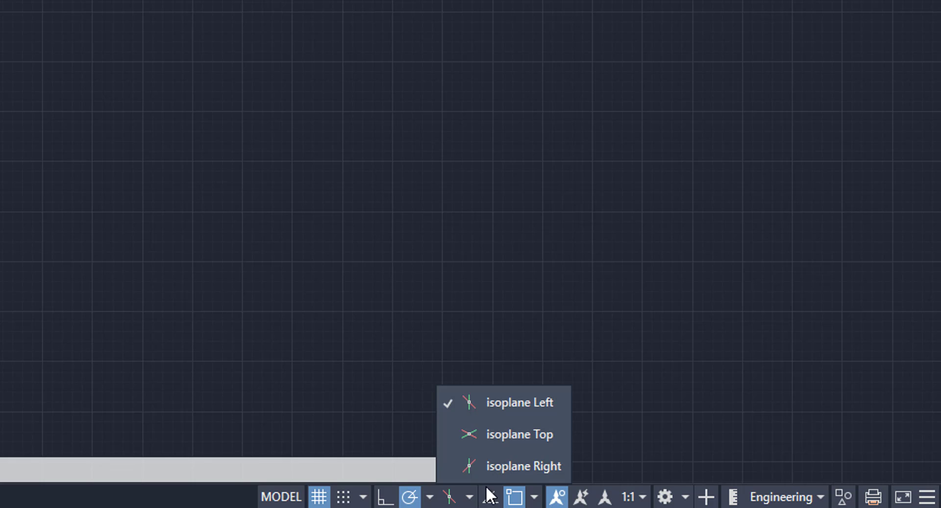
click(507, 439)
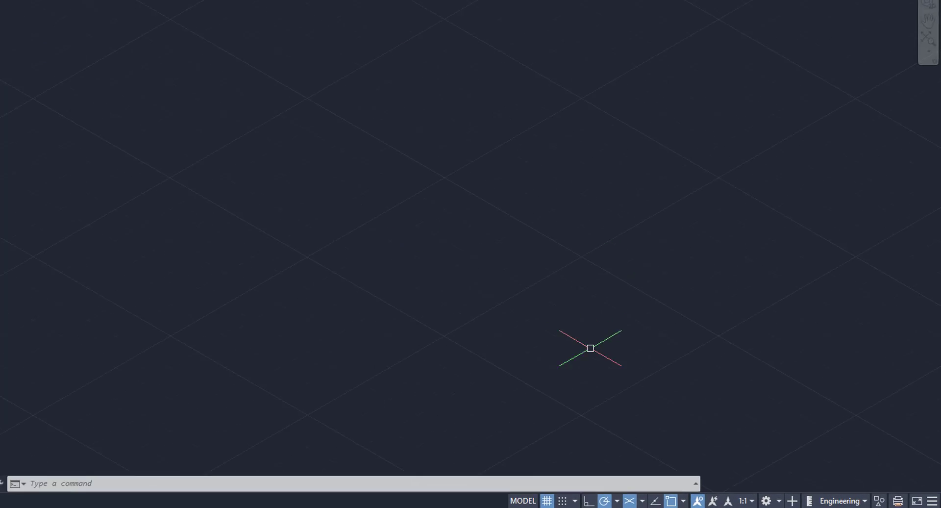
click(497, 500)
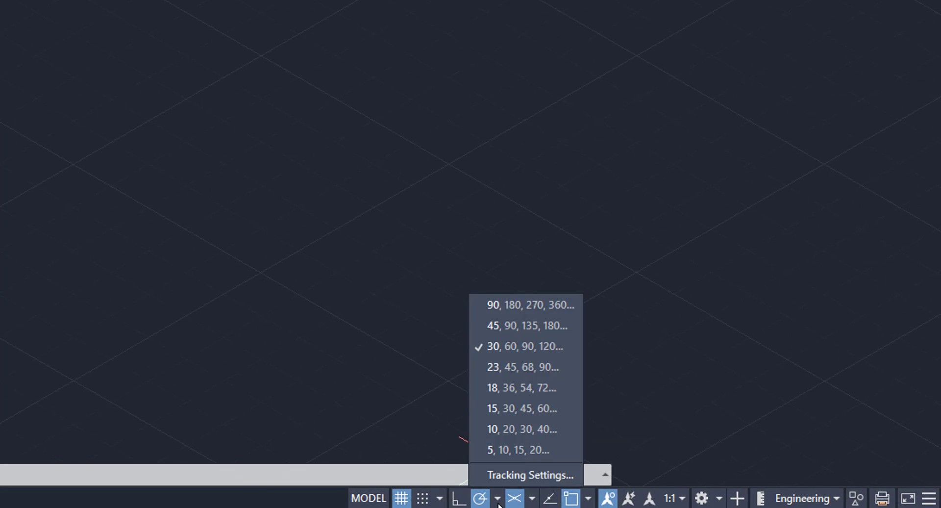
click(419, 366)
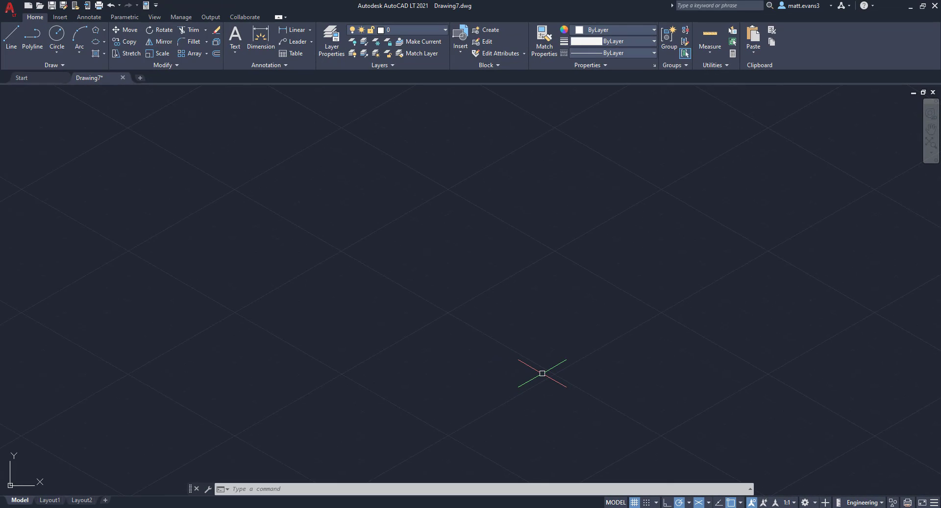
Draw a closed rhombus base of four 10-inch lines on the Top isoplane.
click(12, 44)
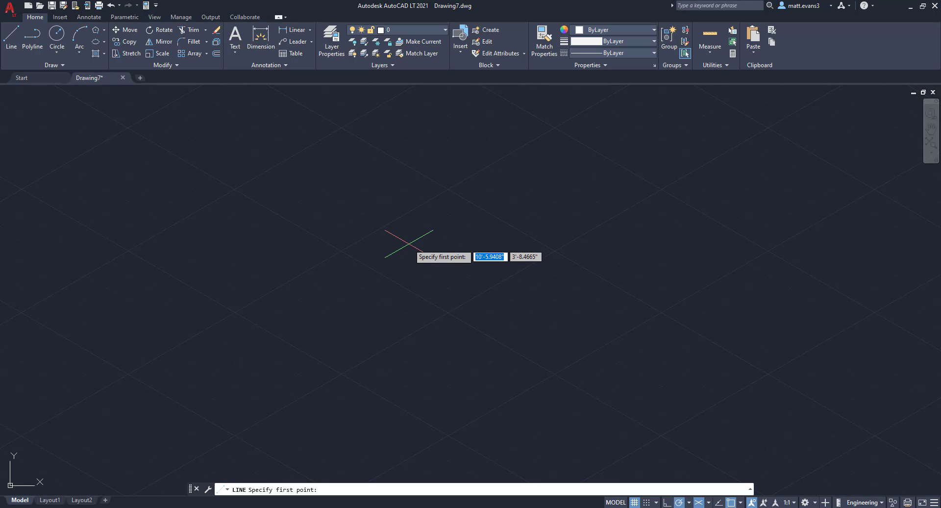
click(412, 225)
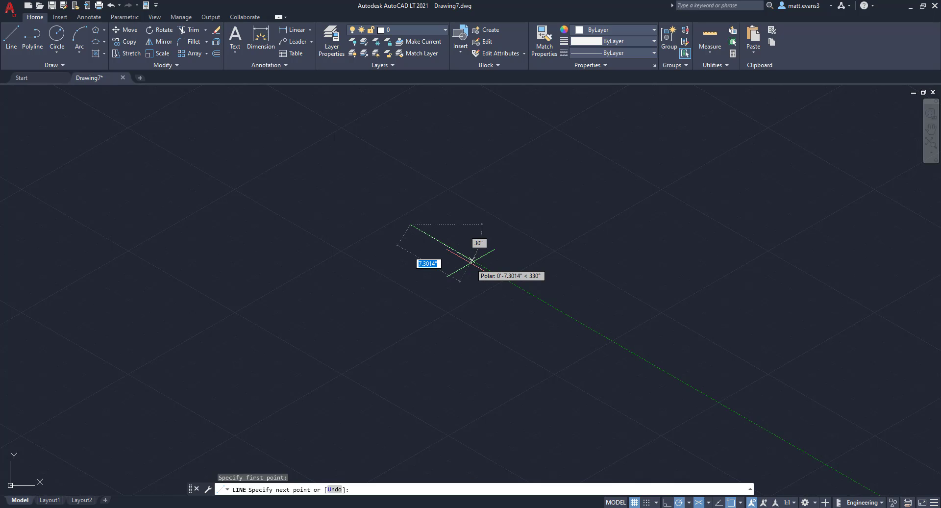
text(10)
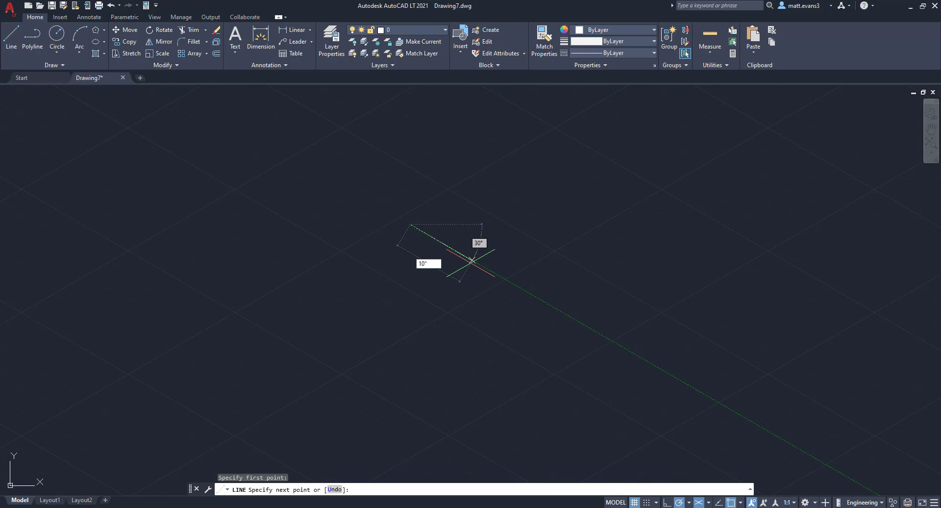
key(Return)
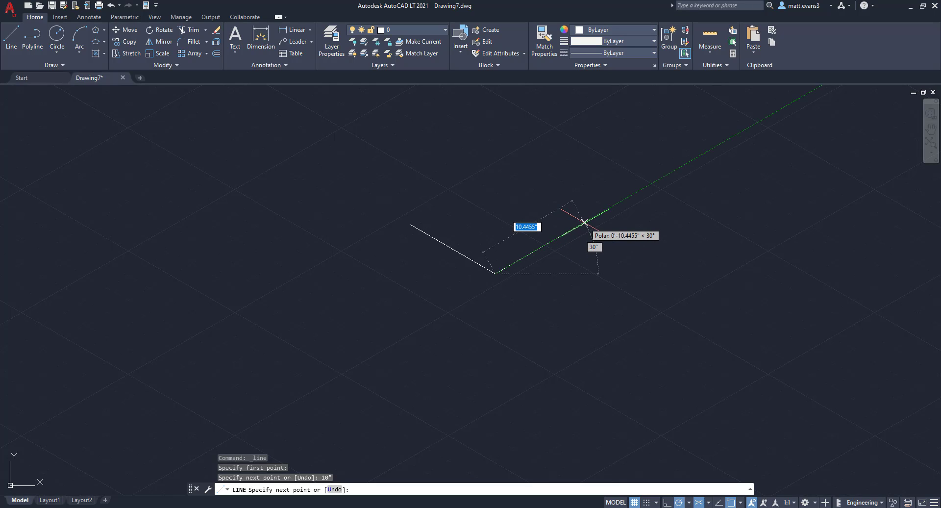
text(10)
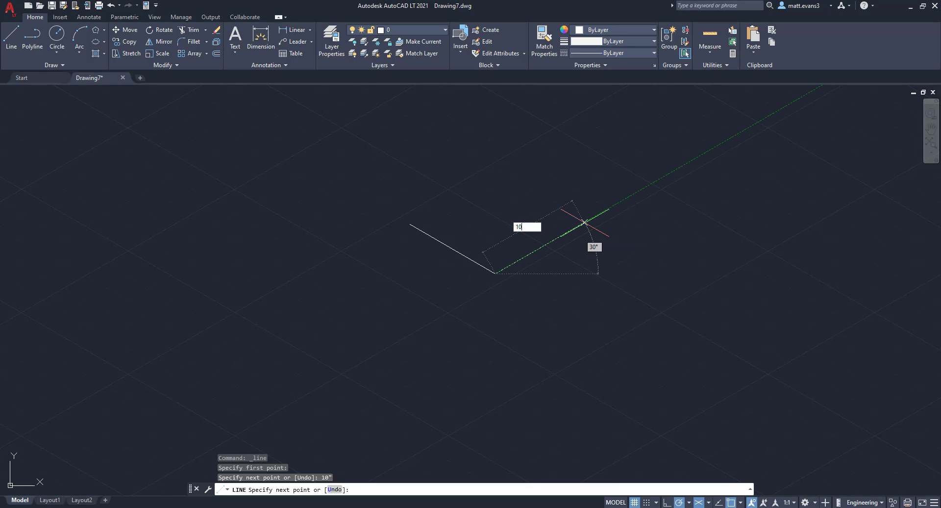
key(Return)
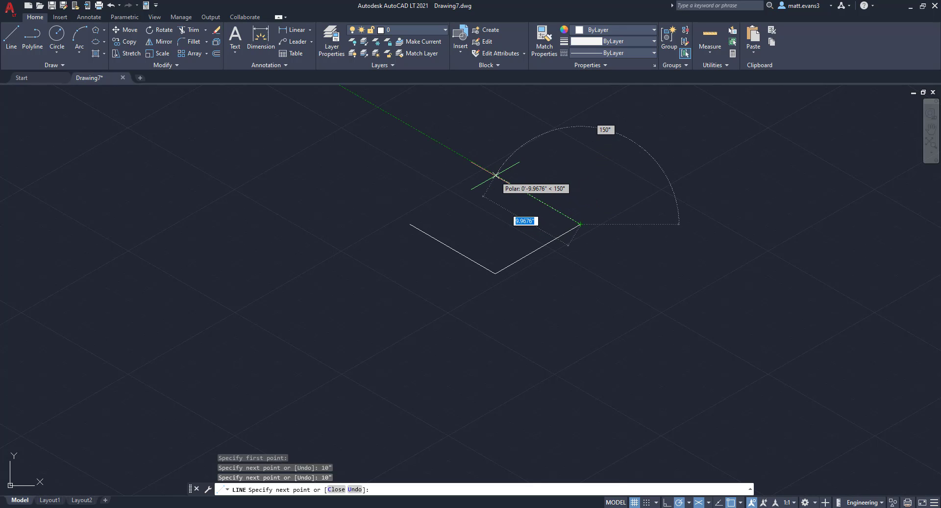
text(10)
key(Return)
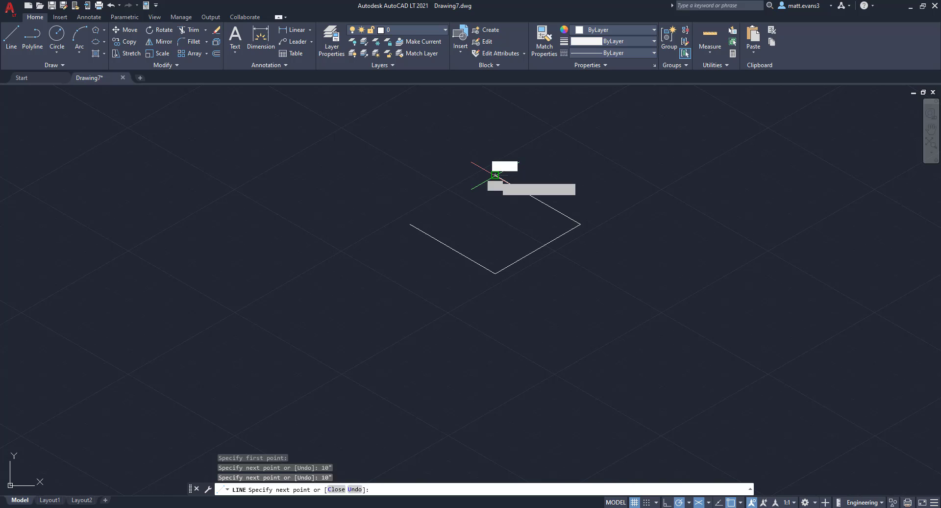
click(409, 224)
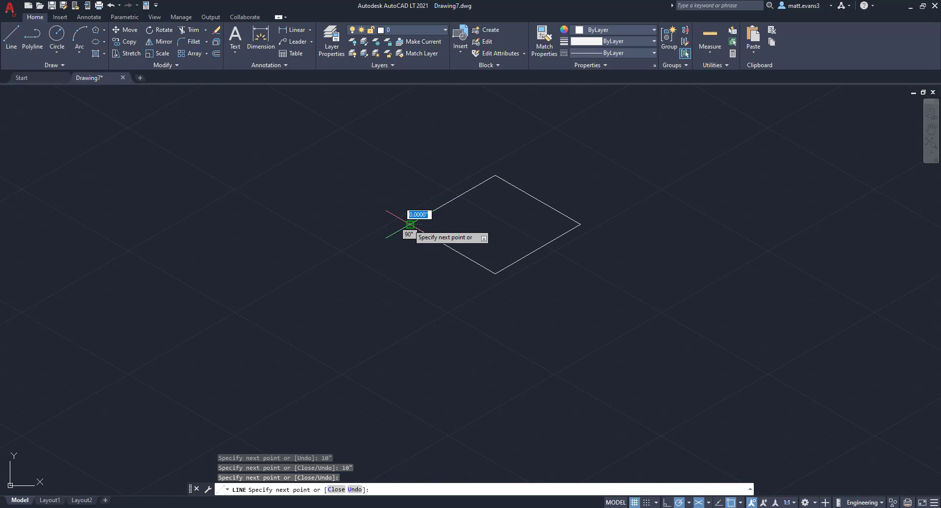
right_click(409, 225)
click(438, 241)
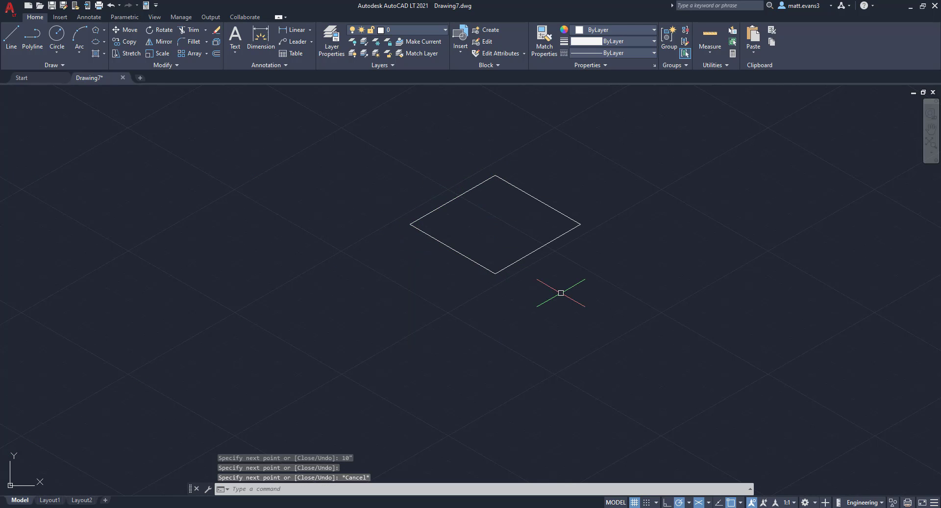
middle_drag(560, 291, 549, 336)
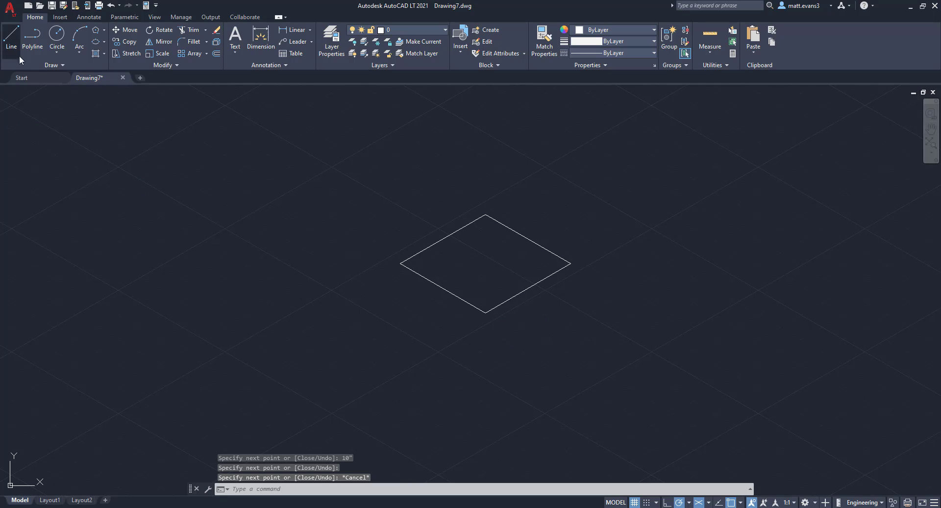
Draw a 5-inch line from the upper-left edge midpoint to the centre, then a 10-inch vertical line.
click(12, 37)
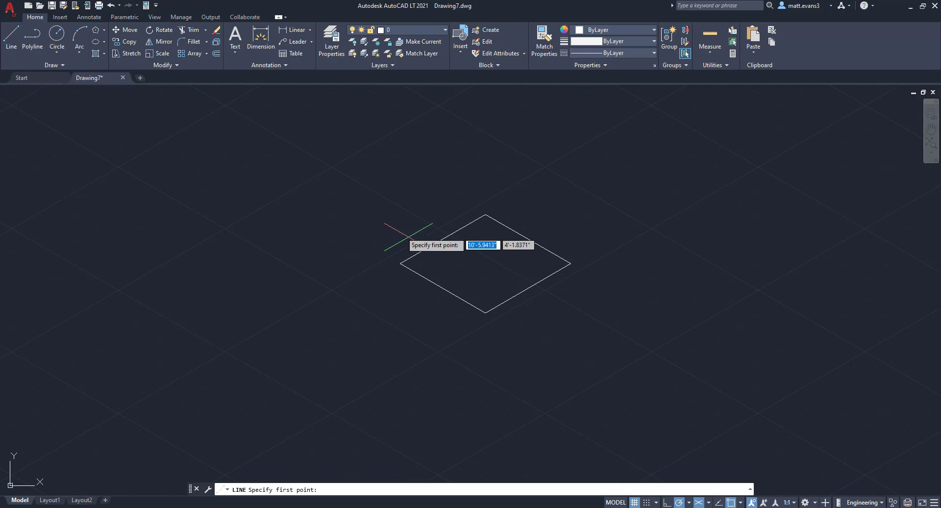
click(442, 238)
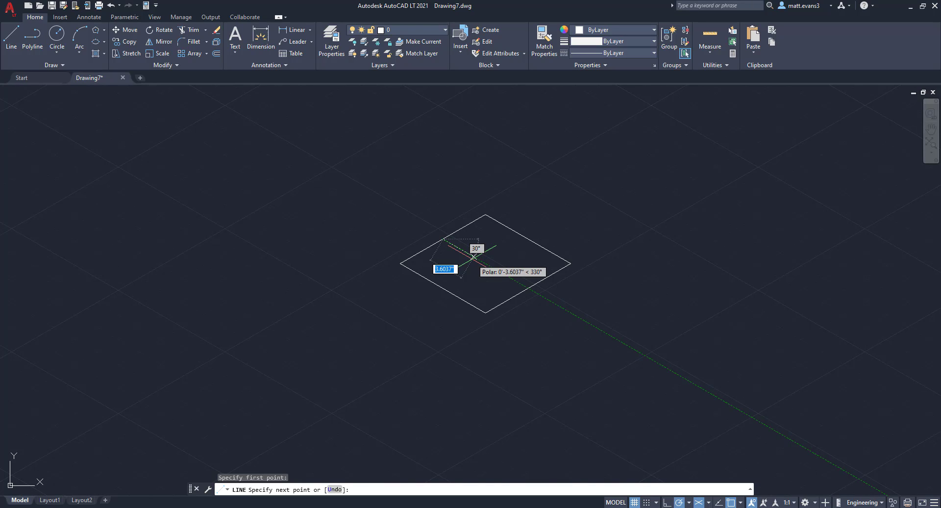
text(5)
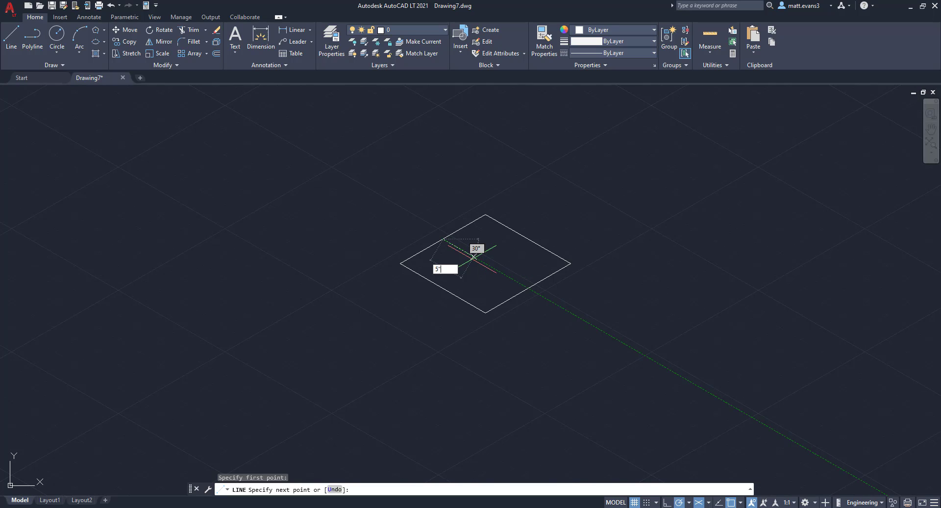
key(Return)
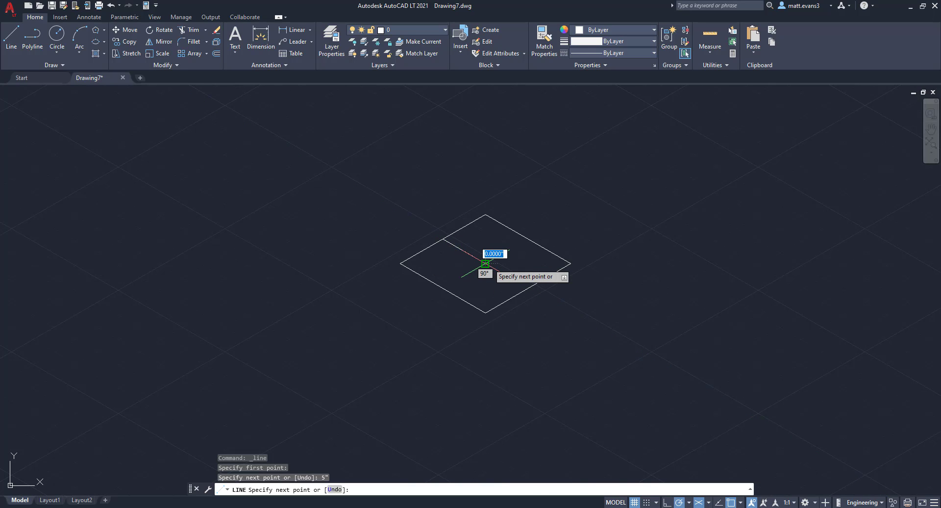
middle_drag(485, 264, 456, 340)
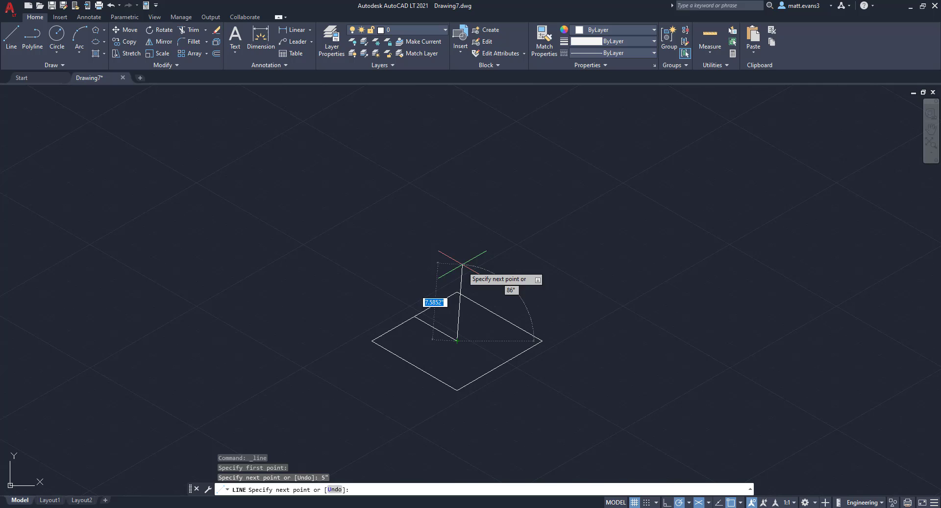
text(10)
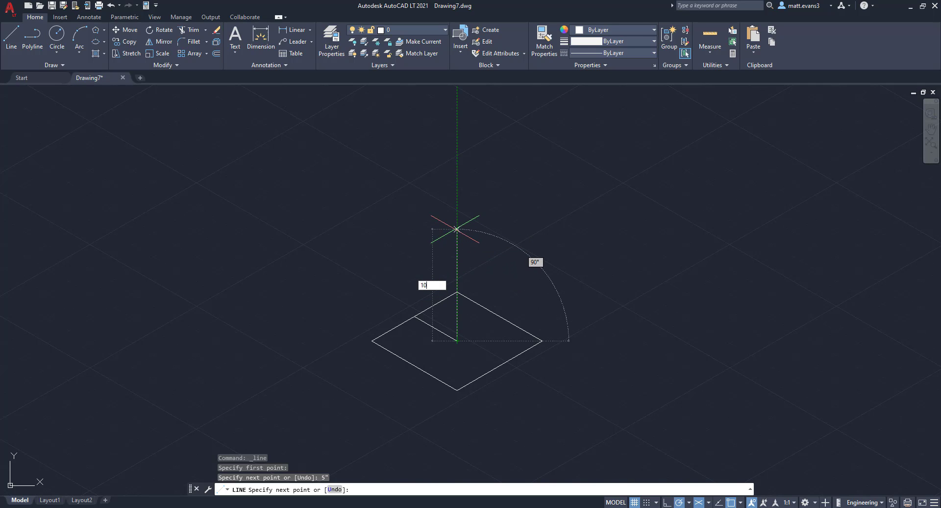
key(Return)
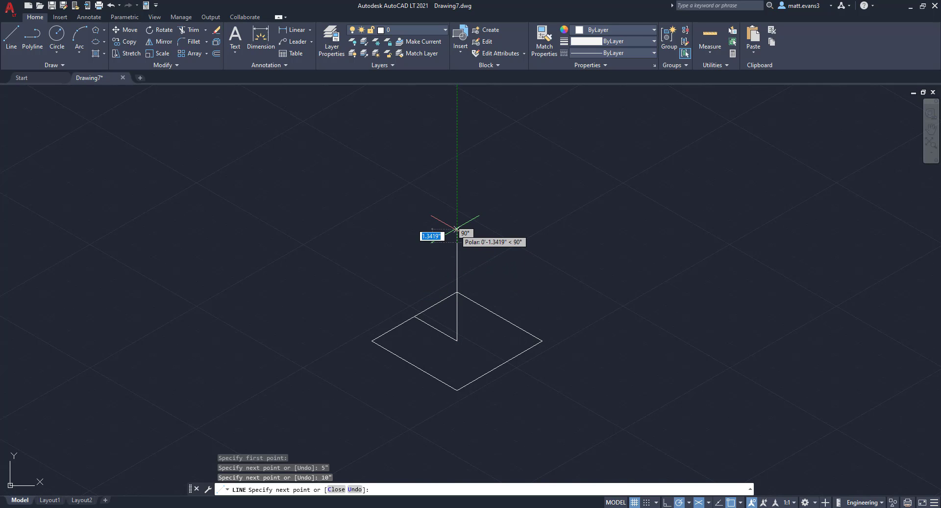
right_click(457, 229)
click(472, 247)
middle_drag(572, 304, 586, 248)
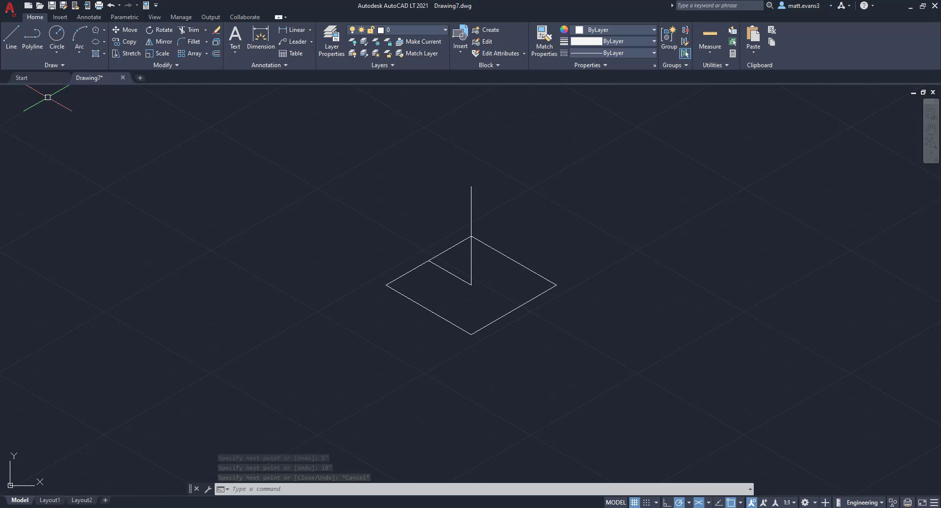
Draw an edge from the base's left corner to the apex and erase the vertical centre line.
click(11, 35)
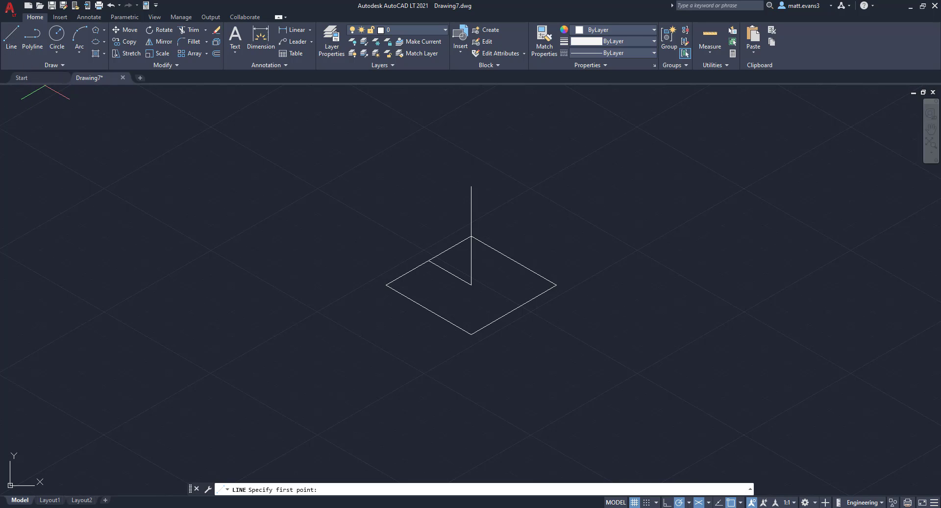
click(386, 285)
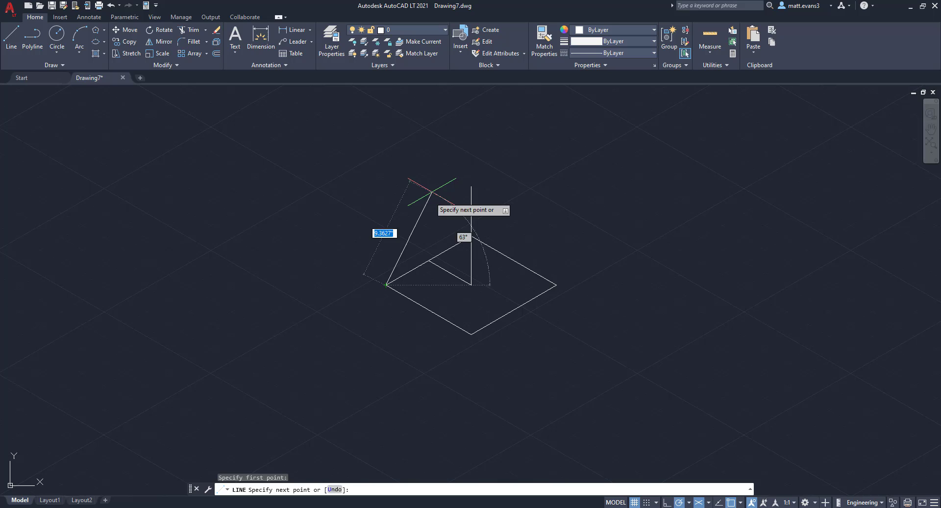
click(471, 187)
right_click(476, 183)
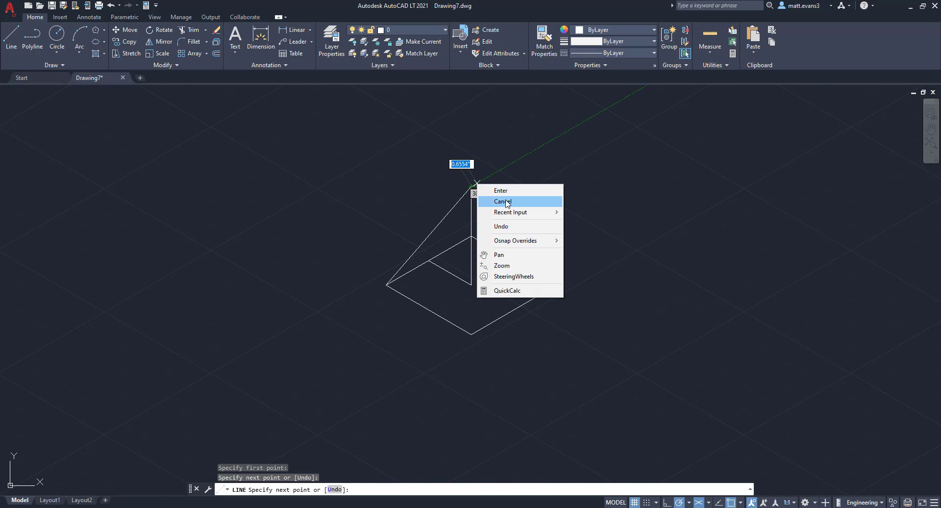
click(502, 201)
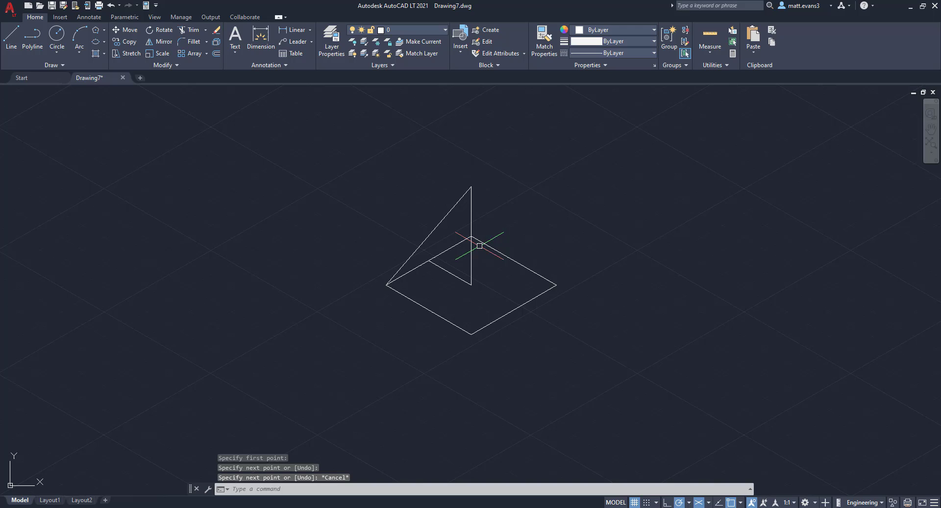
click(471, 213)
key(Delete)
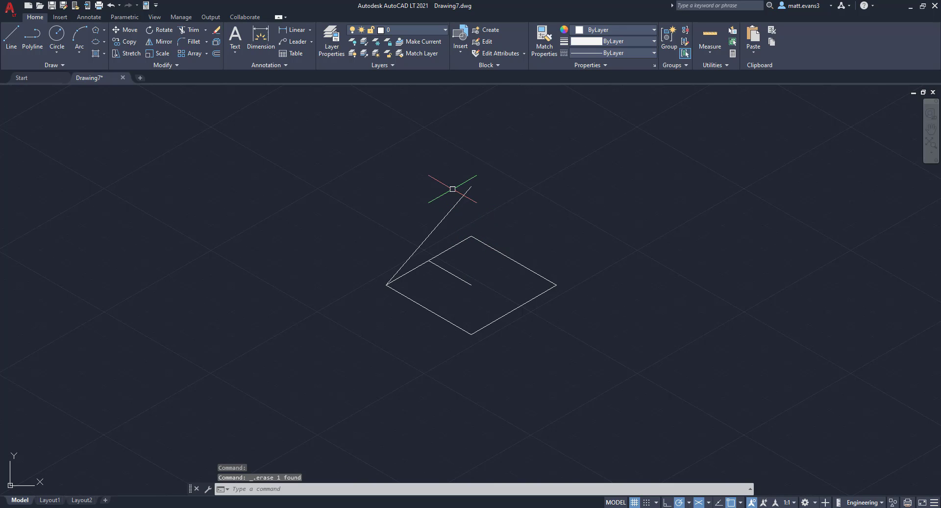
Draw an edge from the pyramid's apex down to the right base corner.
click(12, 35)
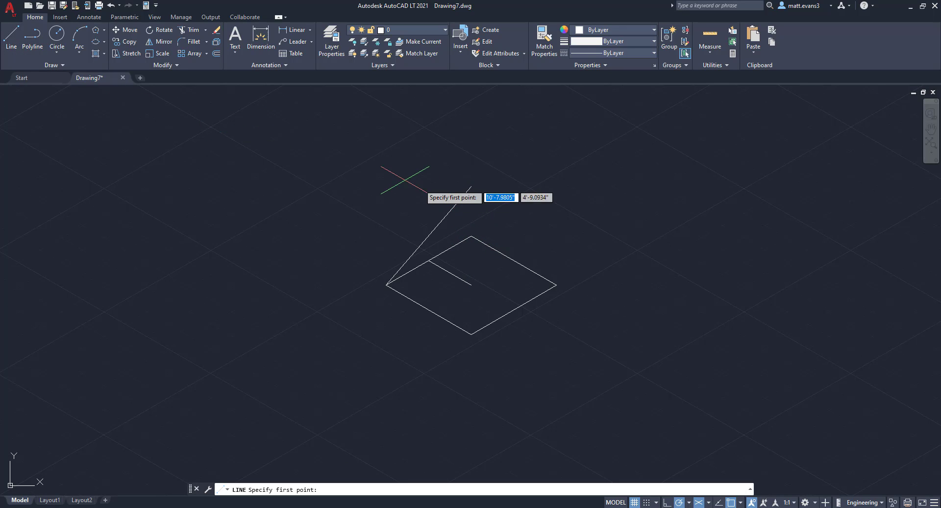
click(471, 186)
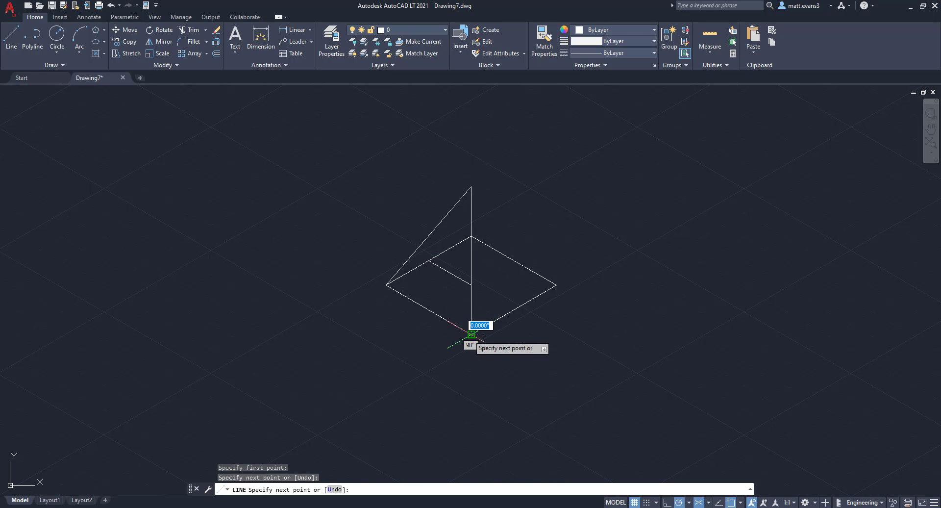
right_click(469, 335)
click(491, 354)
click(17, 47)
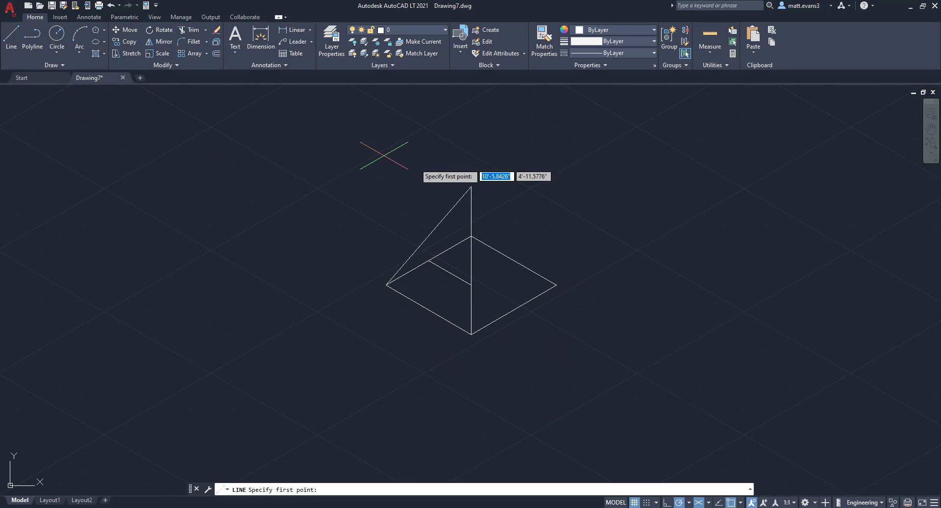
click(470, 187)
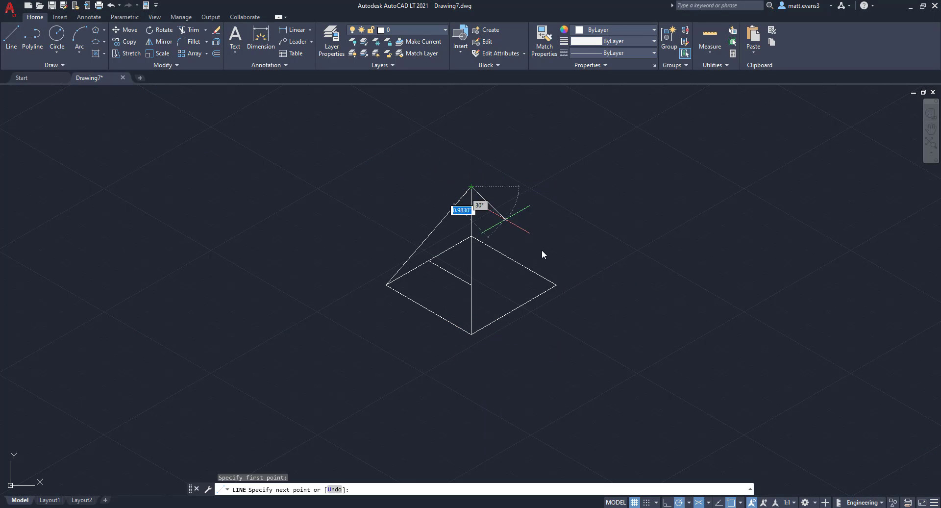
click(556, 284)
right_click(567, 248)
click(588, 267)
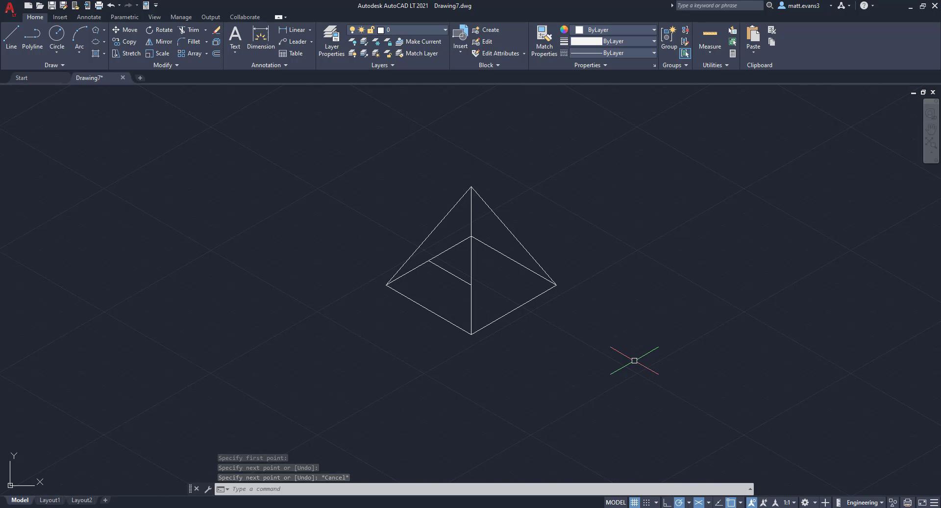
Trim away the two hidden base edges inside the pyramid.
click(190, 31)
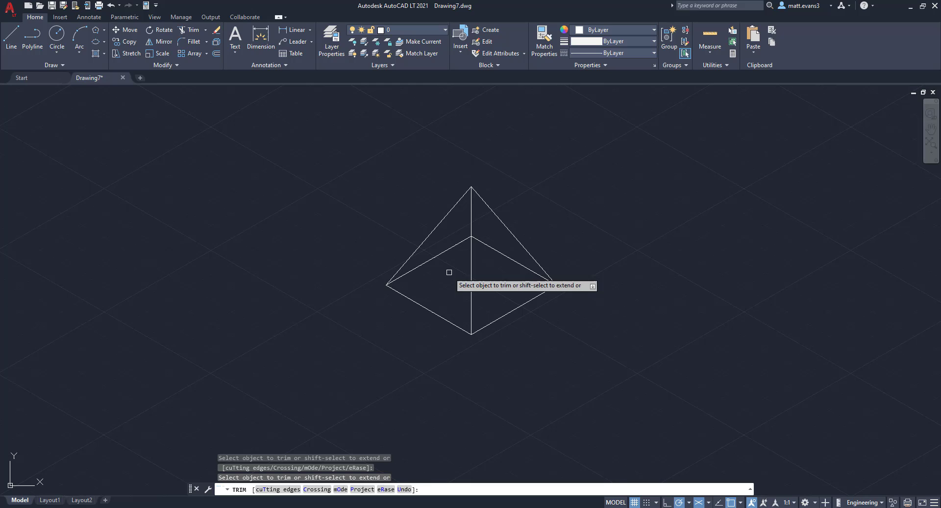
click(445, 251)
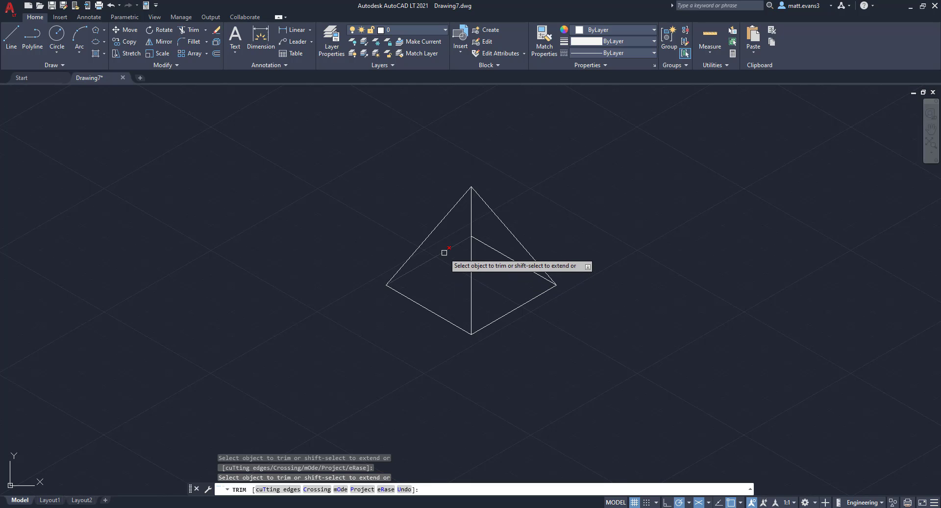
click(497, 249)
right_click(593, 228)
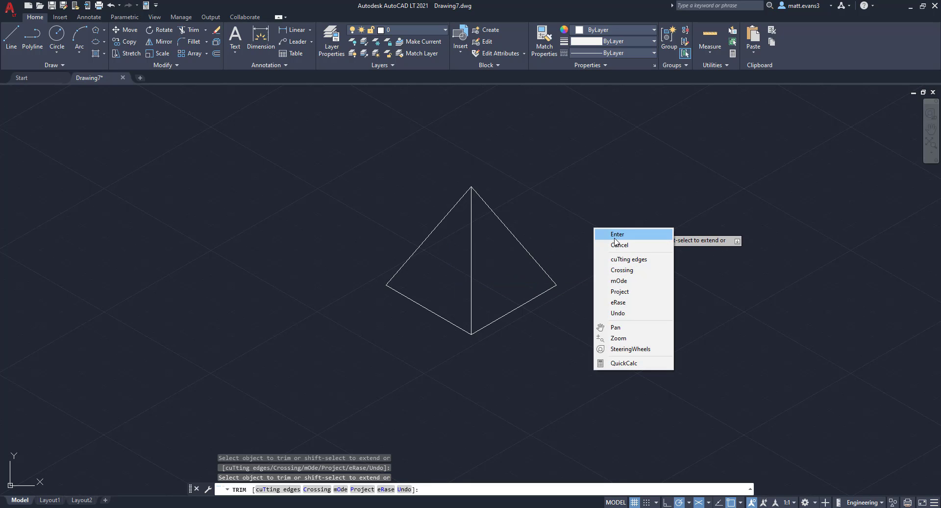
click(616, 244)
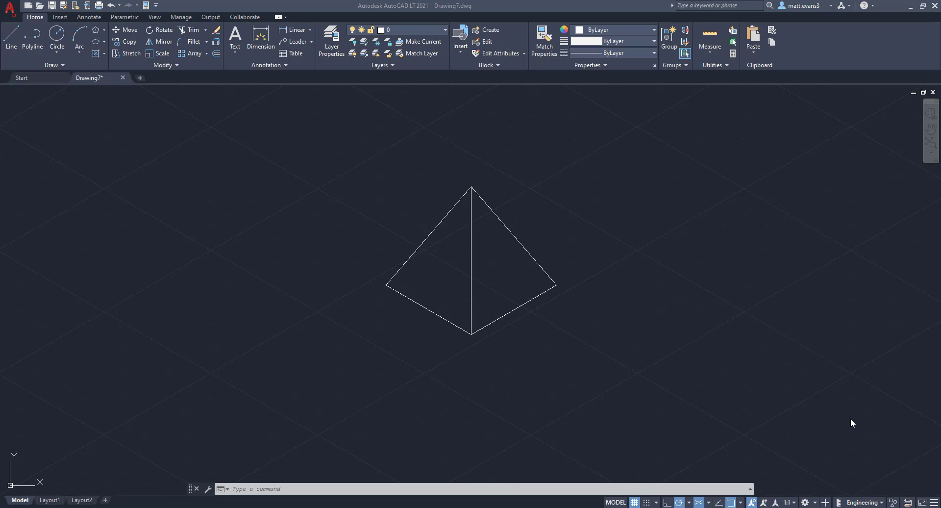
Switch isometric drafting from the Top to the Left isoplane.
click(708, 502)
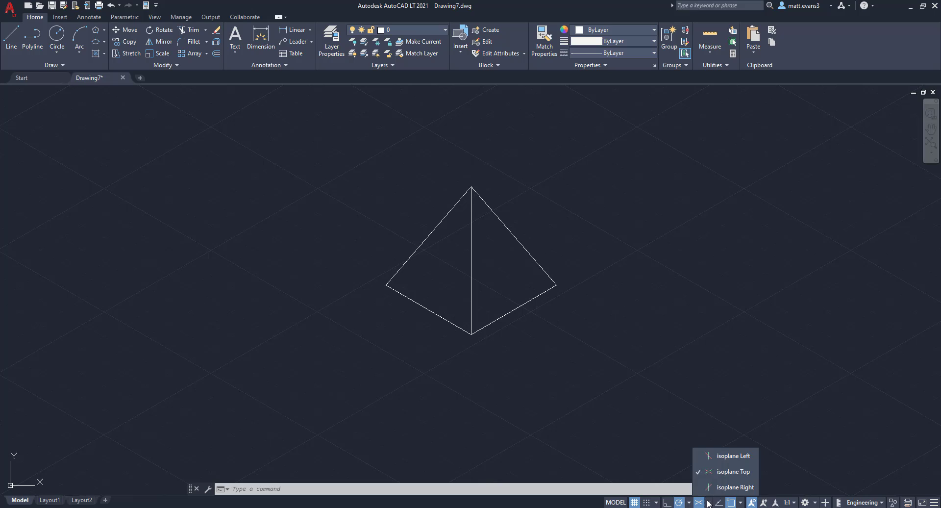
click(726, 455)
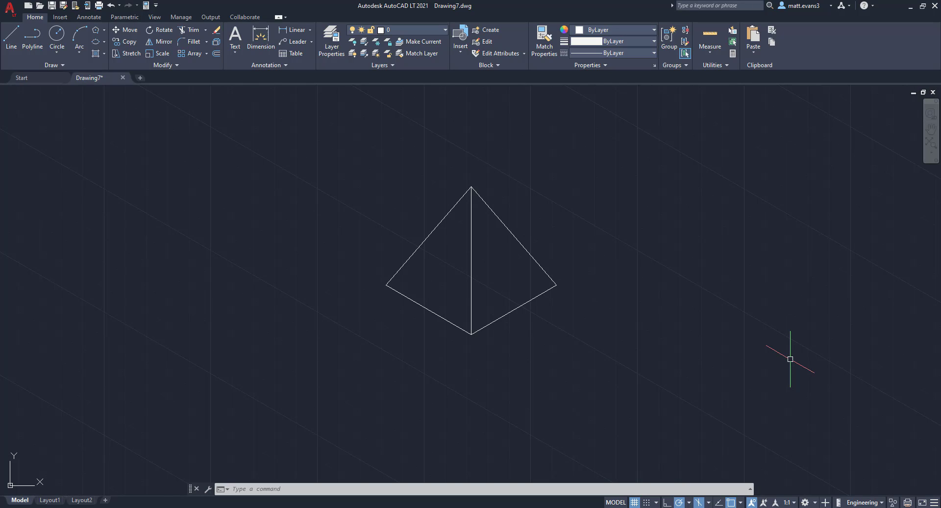
Window-select the pyramid and rotate it 120° about its right base corner.
click(631, 351)
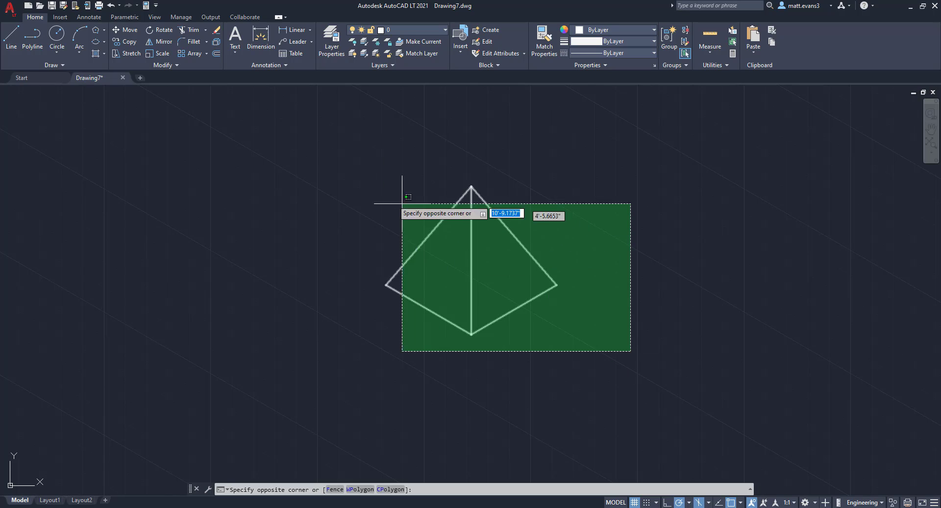
click(402, 203)
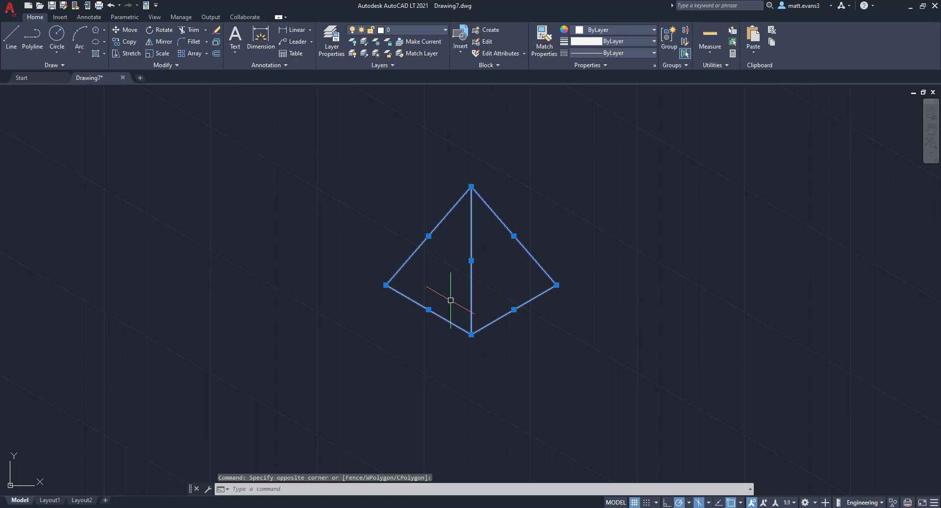
right_click(458, 286)
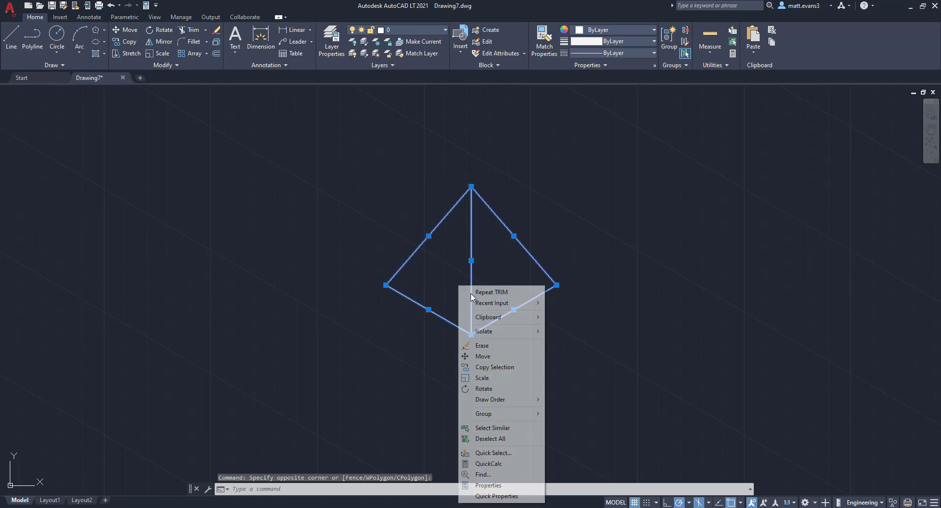
click(496, 389)
click(556, 285)
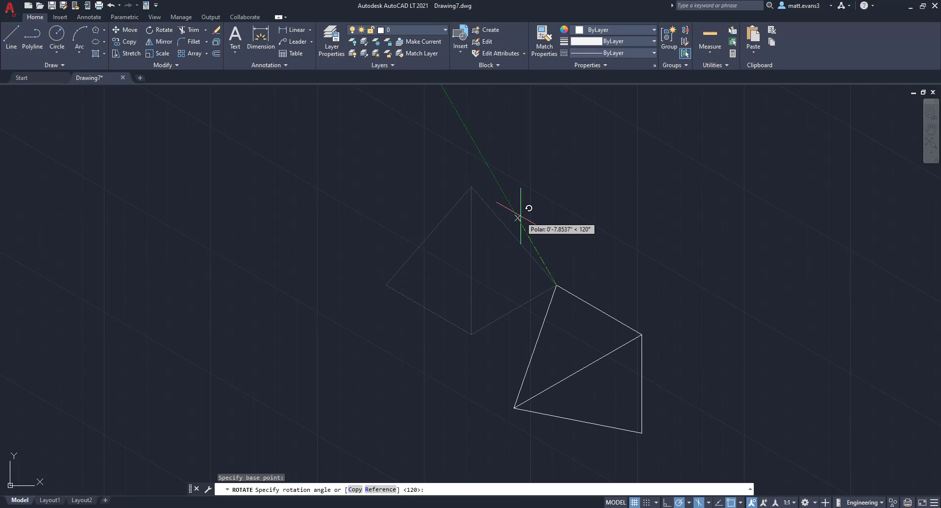
key(Escape)
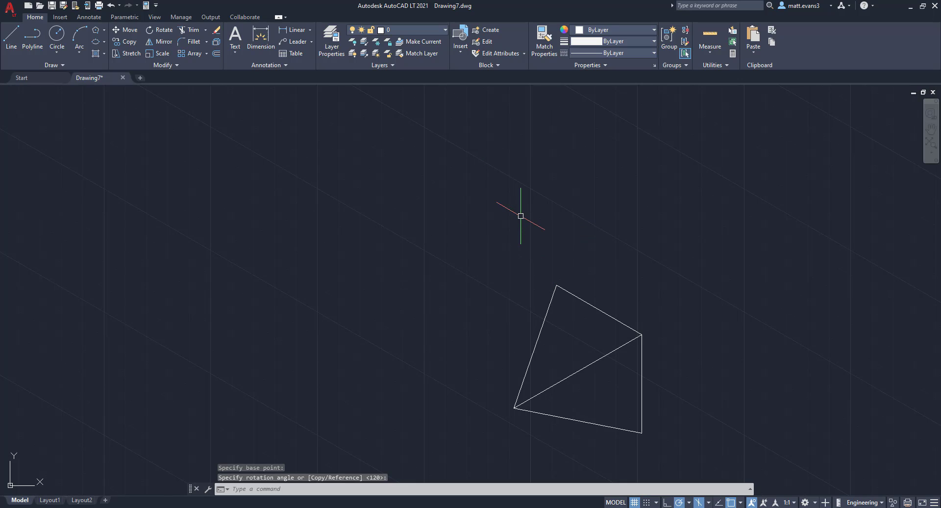
middle_drag(731, 369, 638, 282)
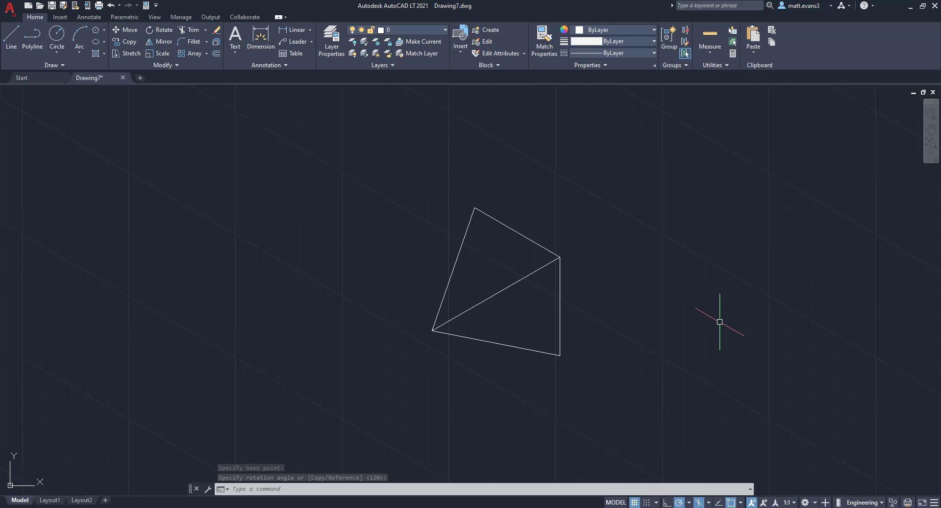
Draw 10-inch edges from the shape's top corner to close the cube's top face.
click(10, 36)
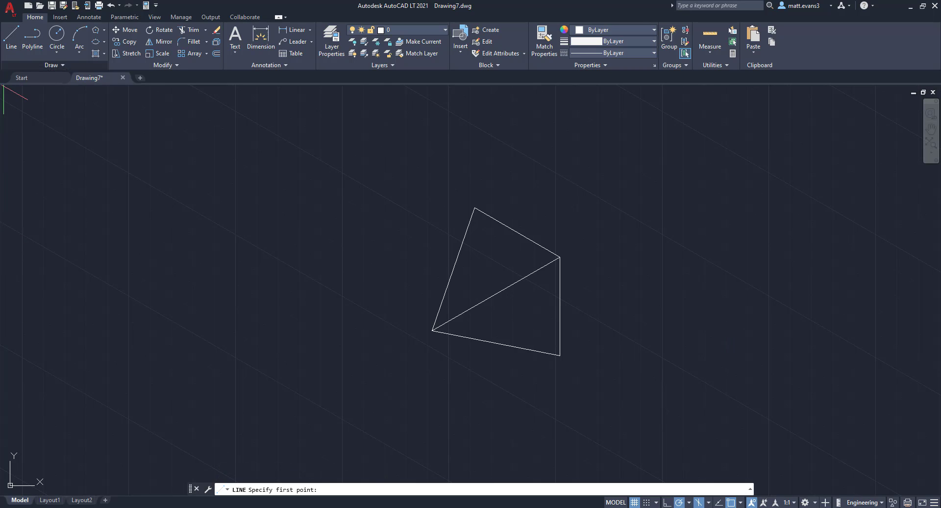
click(475, 208)
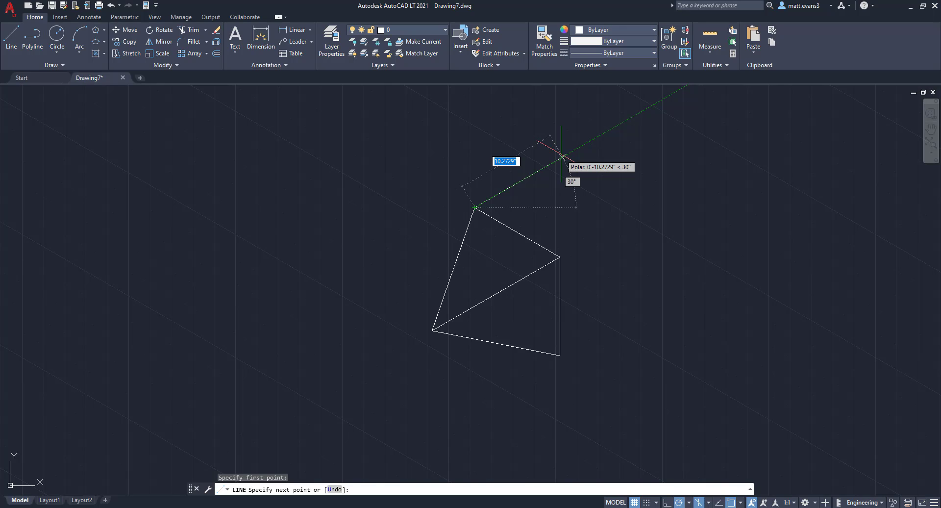
text(10)
key(Return)
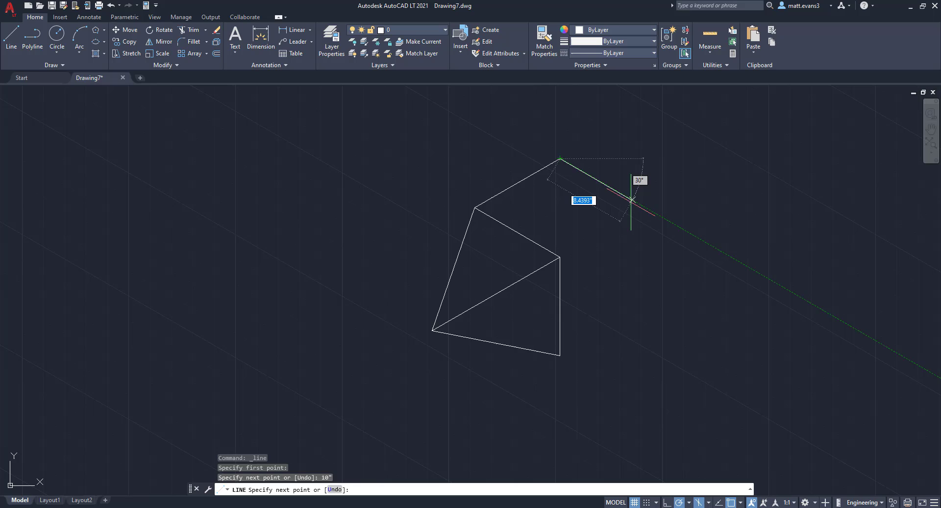
text(10)
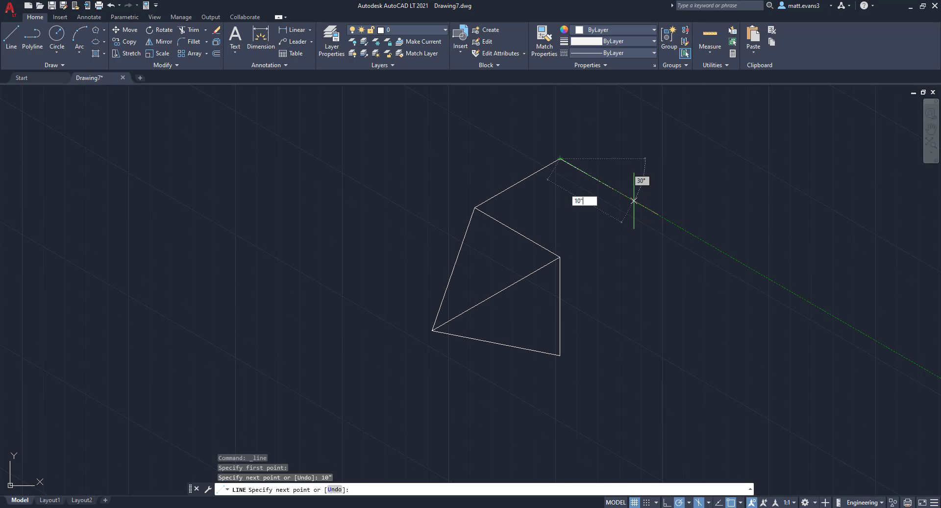
key(Return)
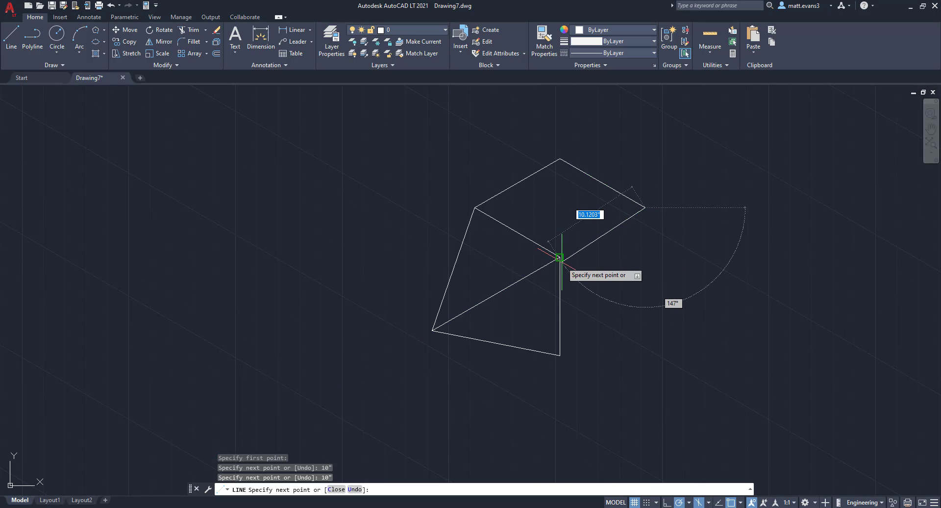
scroll(558, 257, up, 5)
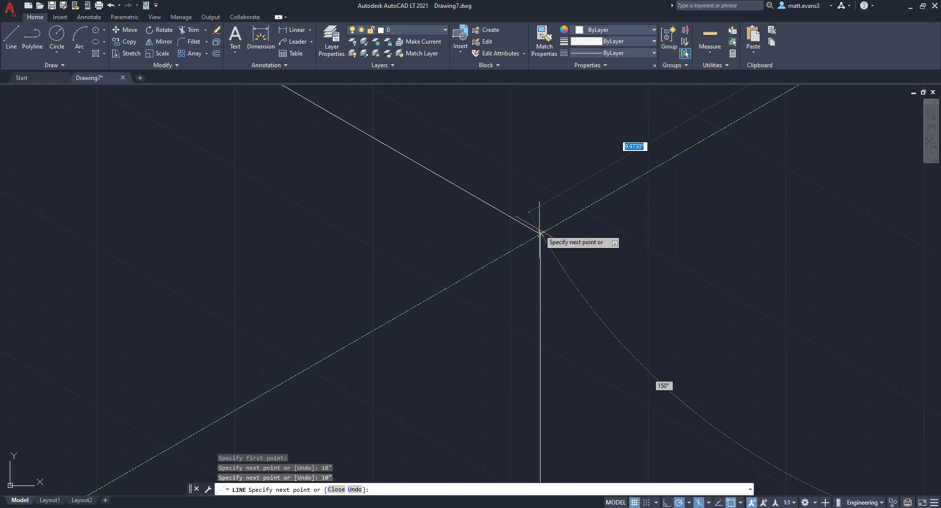
click(540, 233)
scroll(622, 346, down, 5)
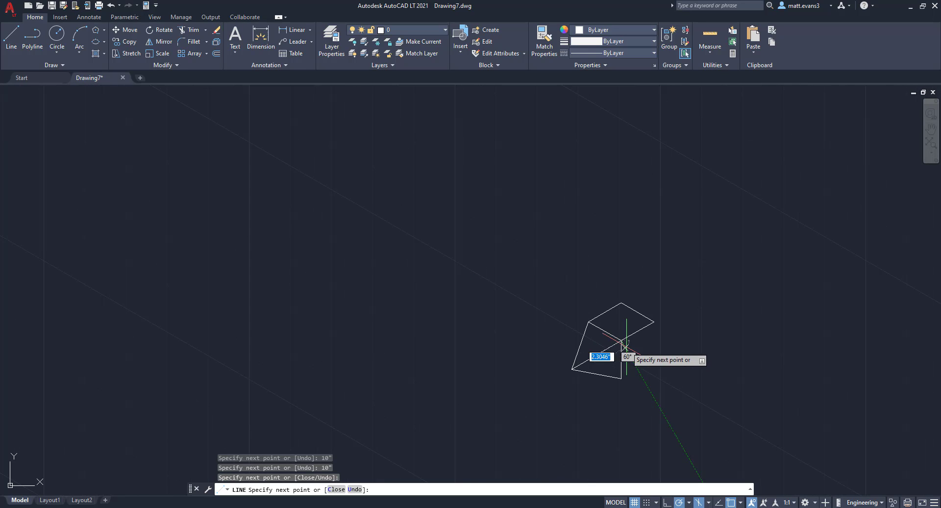
right_click(652, 340)
click(671, 359)
scroll(678, 355, up, 4)
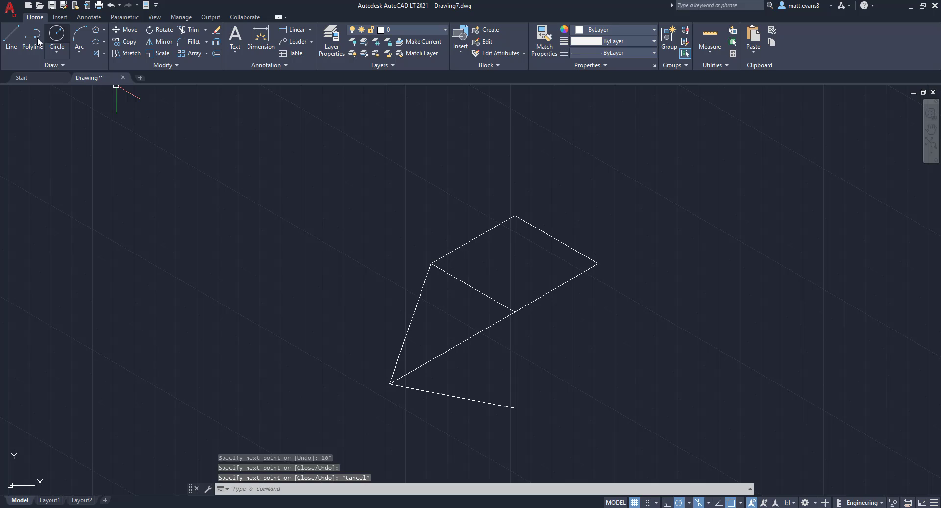
Draw the 10-inch bottom cube edge and the vertical edge up to the cube's corner.
click(11, 37)
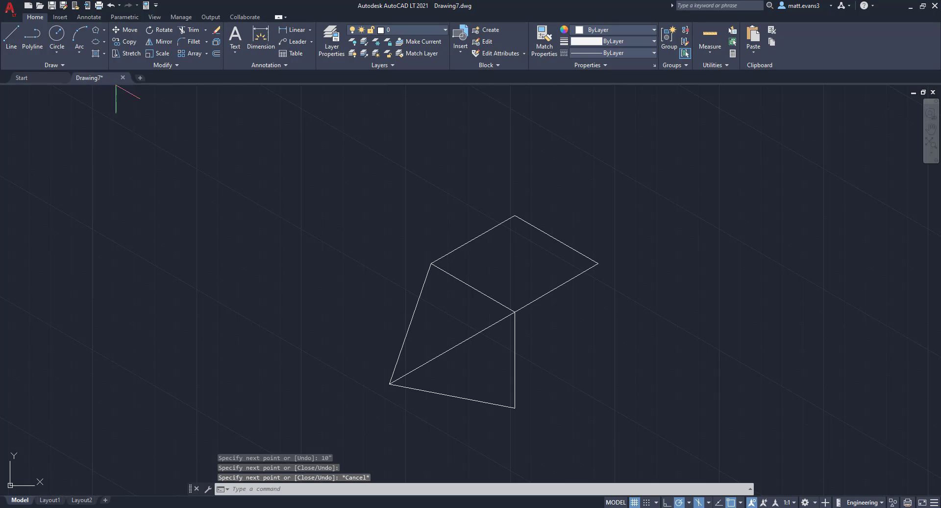
click(514, 407)
text(10)
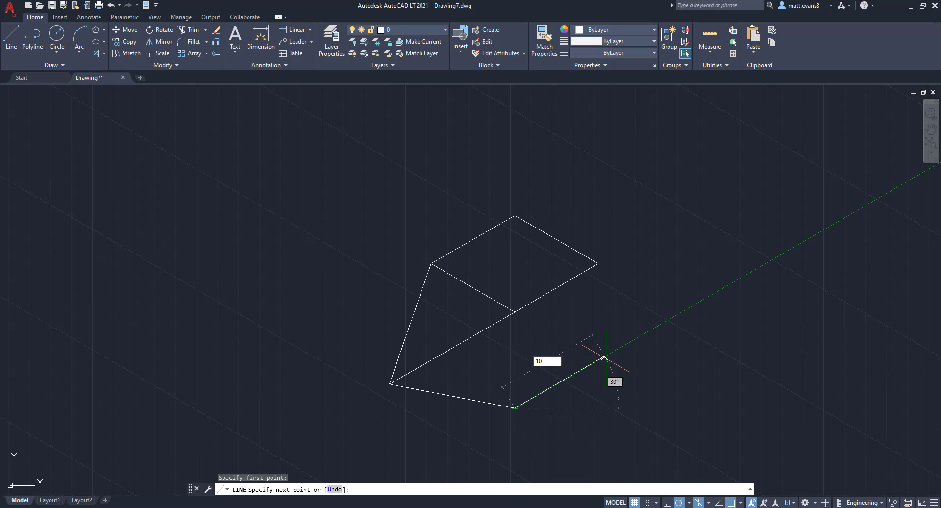
key(Return)
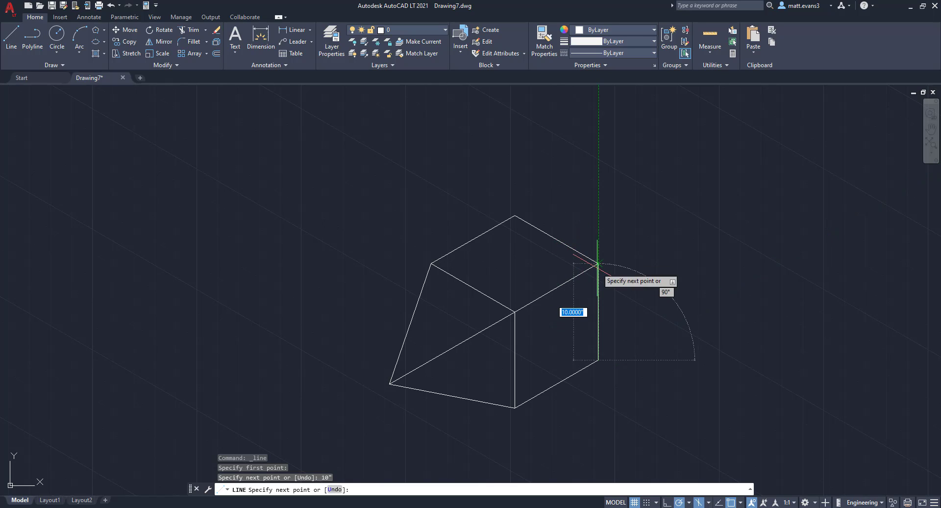
click(598, 263)
right_click(610, 264)
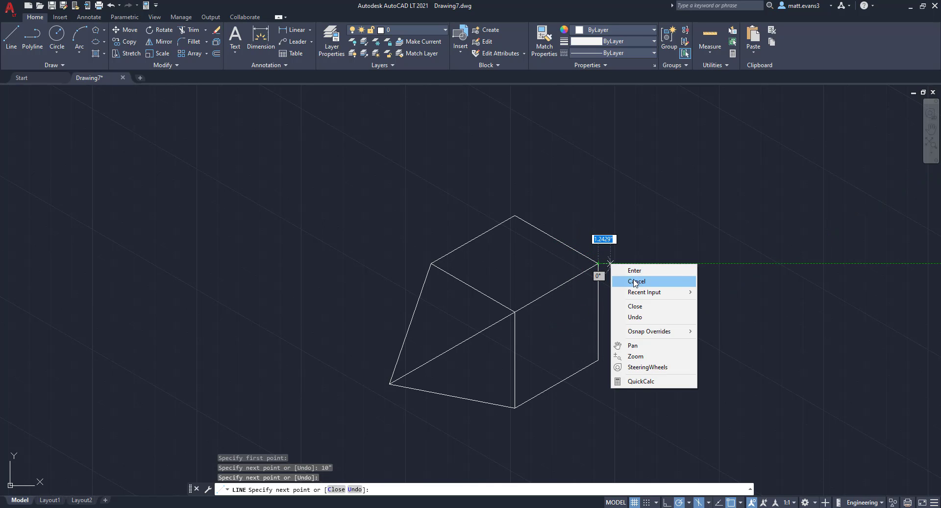
click(635, 282)
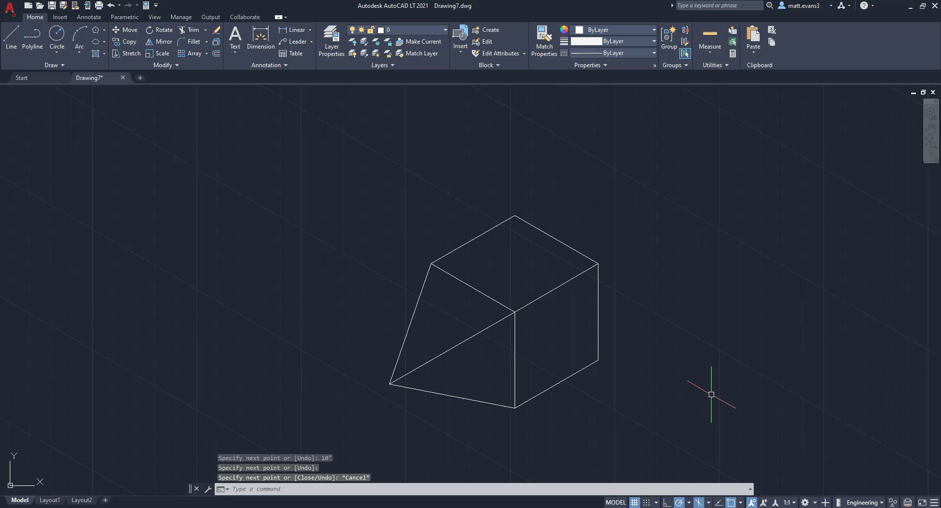